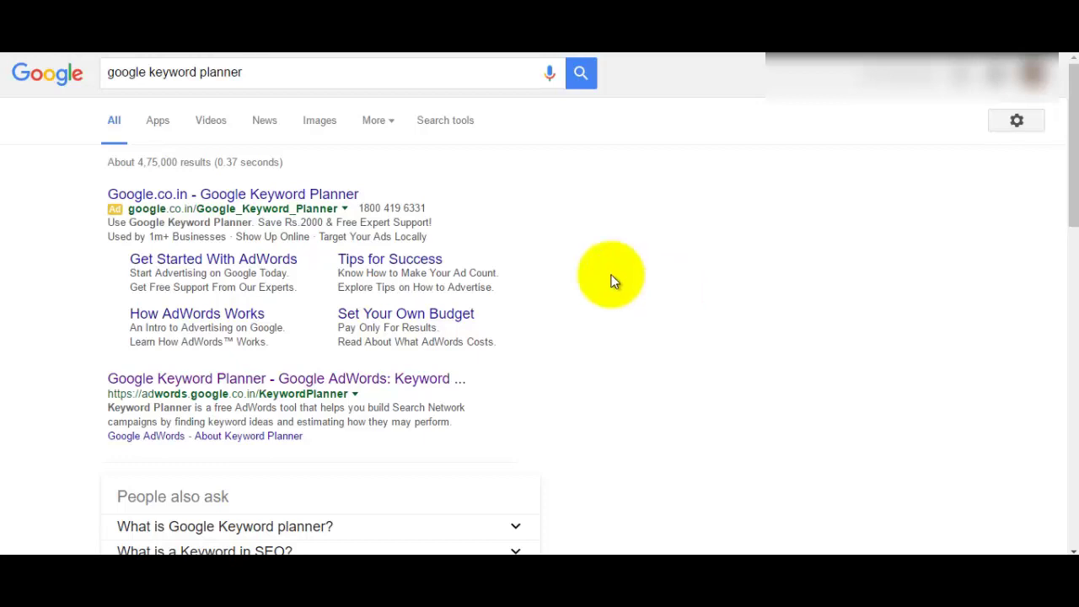
Open the Google AdWords Keyword Planner page from the search results and sign in
{"action": "left_click", "coordinate": [397, 381]}
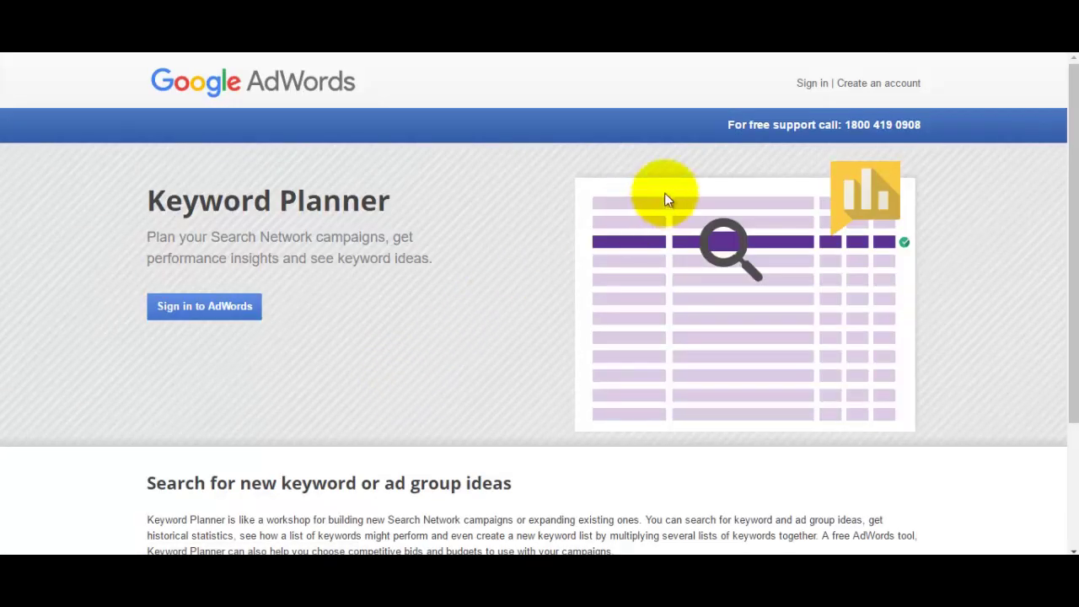
{"action": "left_click", "coordinate": [812, 86]}
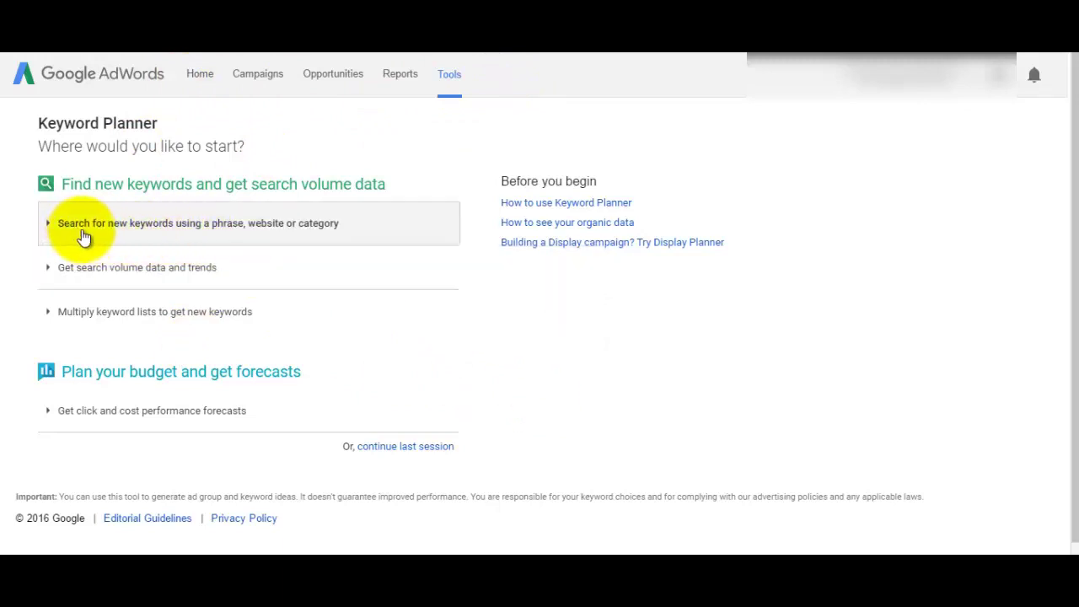
Search for new keywords using "dog training" as the product or service and get the ideas
{"action": "left_click", "coordinate": [173, 236]}
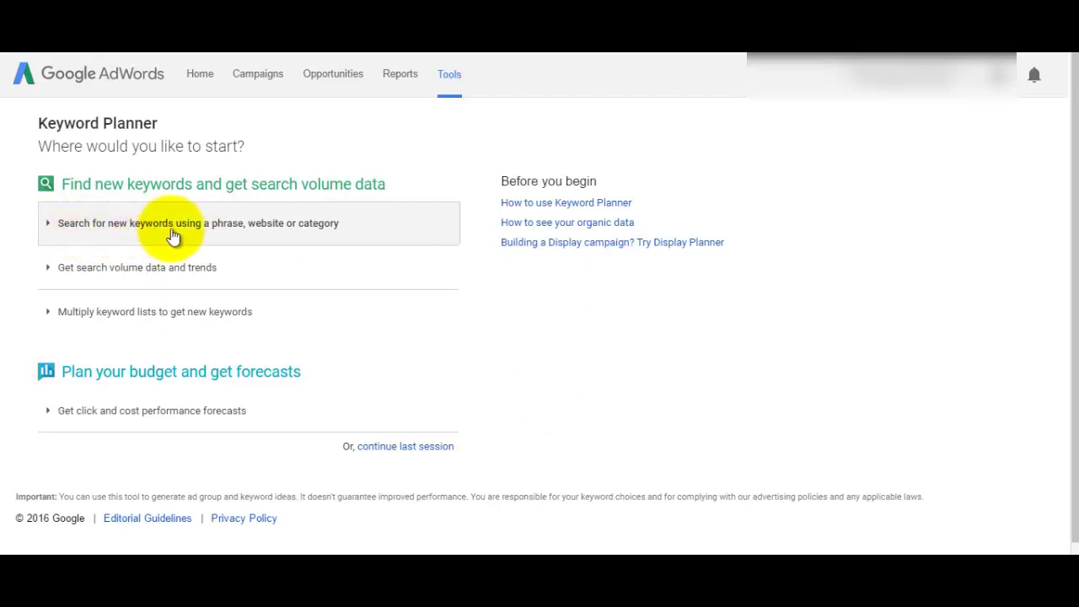
{"action": "left_click", "coordinate": [270, 239]}
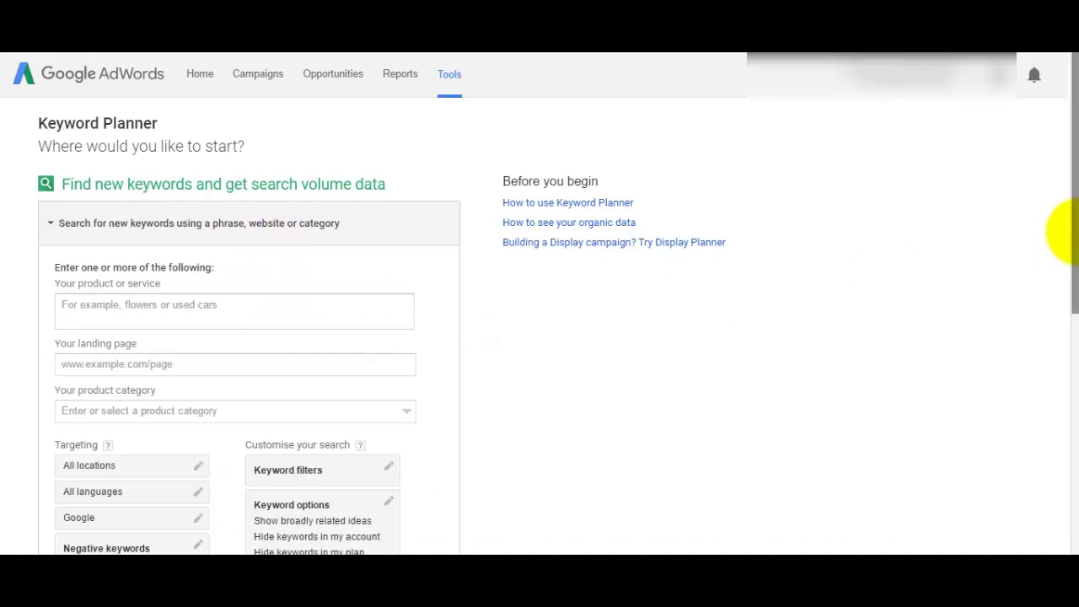
{"action": "left_click_drag", "start_coordinate": [1060, 234], "coordinate": [1068, 281]}
{"action": "left_click", "coordinate": [342, 211]}
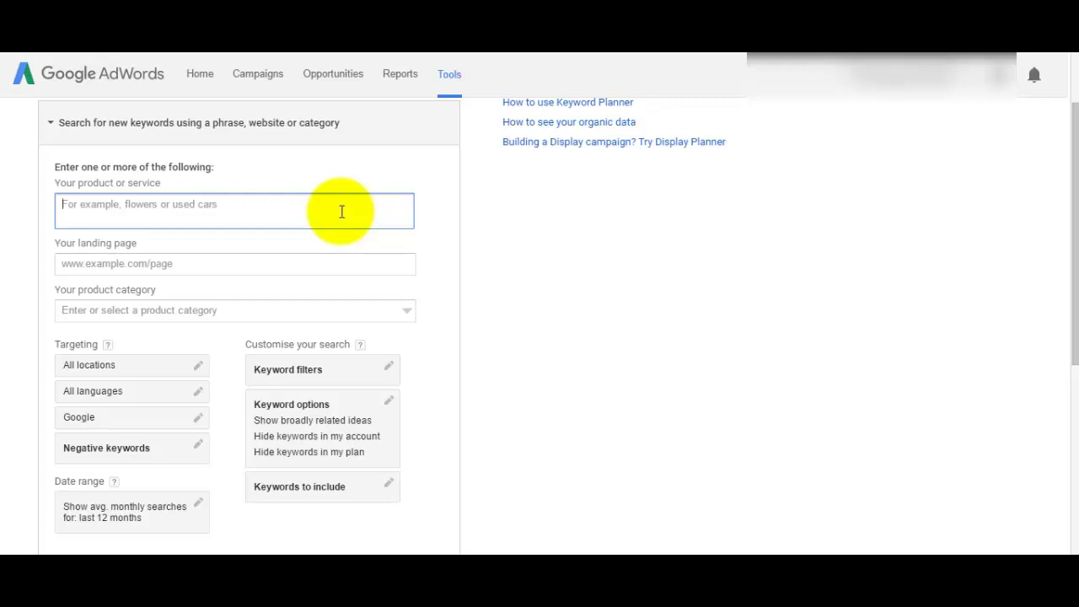
{"action": "type", "text": "dog "}
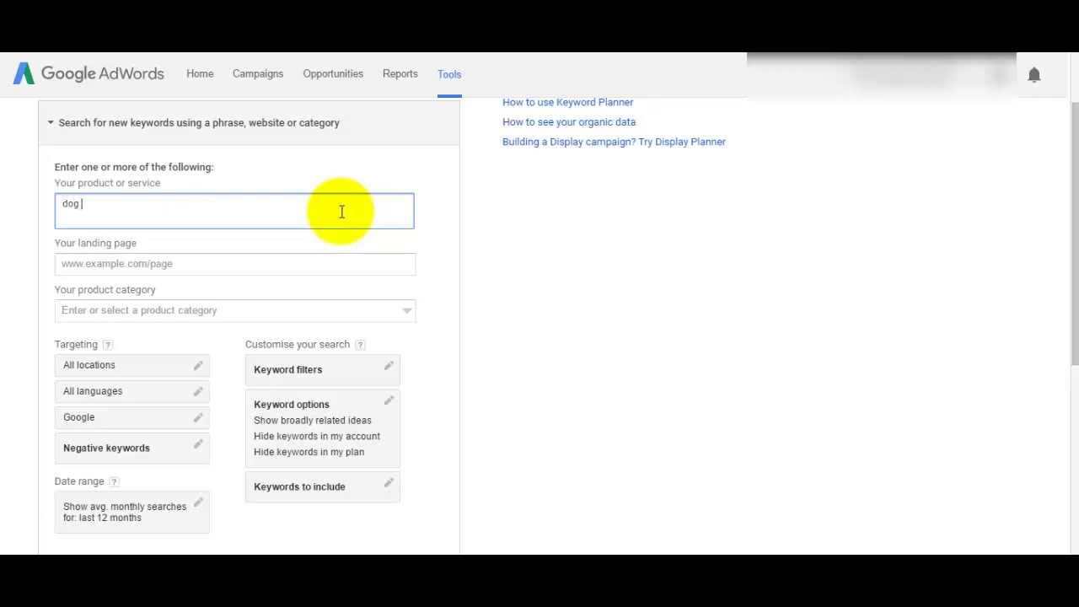
{"action": "type", "text": "training"}
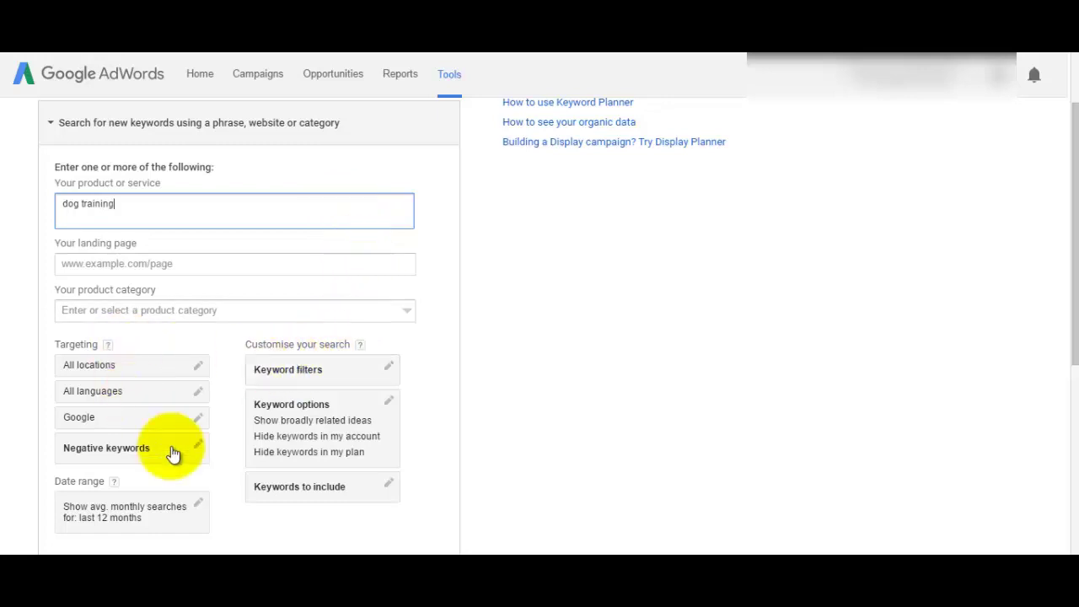
{"action": "left_click_drag", "start_coordinate": [1064, 236], "coordinate": [1064, 296]}
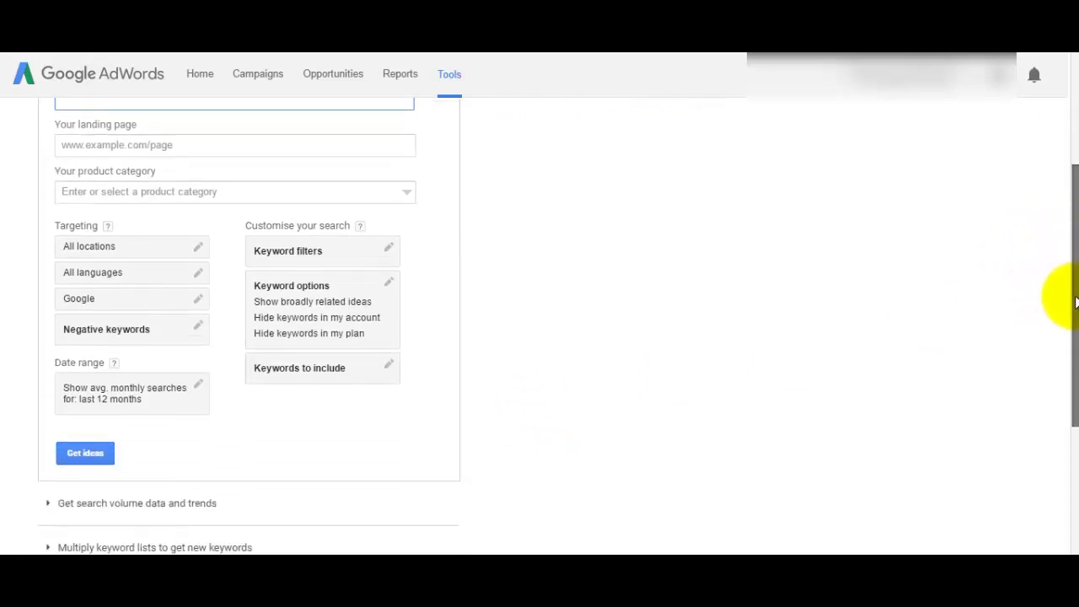
{"action": "left_click", "coordinate": [90, 447]}
Show the individual keyword ideas for "dog training" and sort them by average monthly searches, highest first
{"action": "left_click_drag", "start_coordinate": [1075, 199], "coordinate": [1077, 251]}
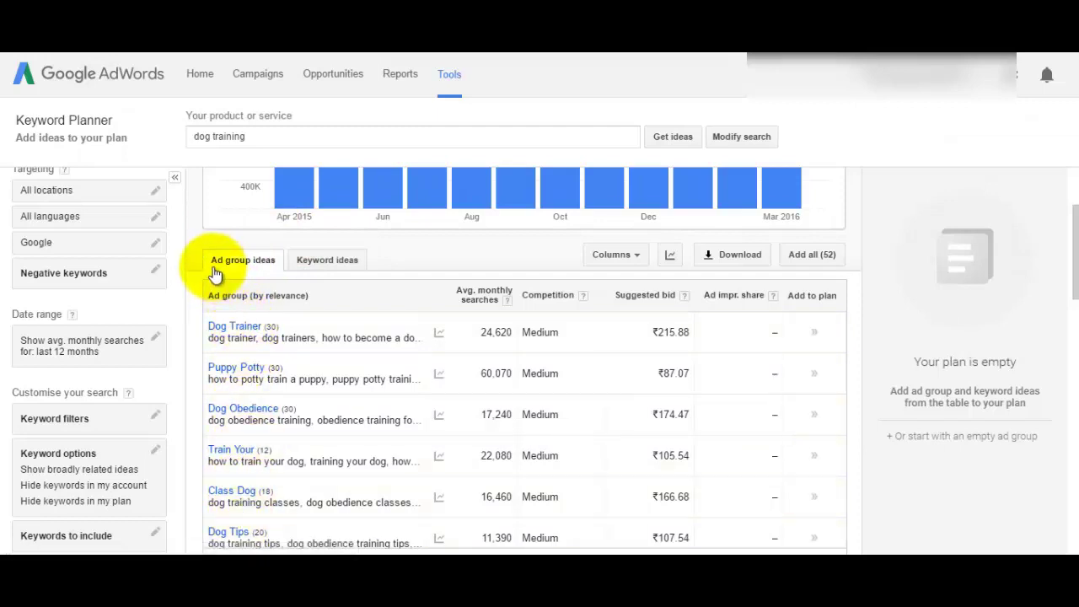
{"action": "left_click", "coordinate": [309, 261]}
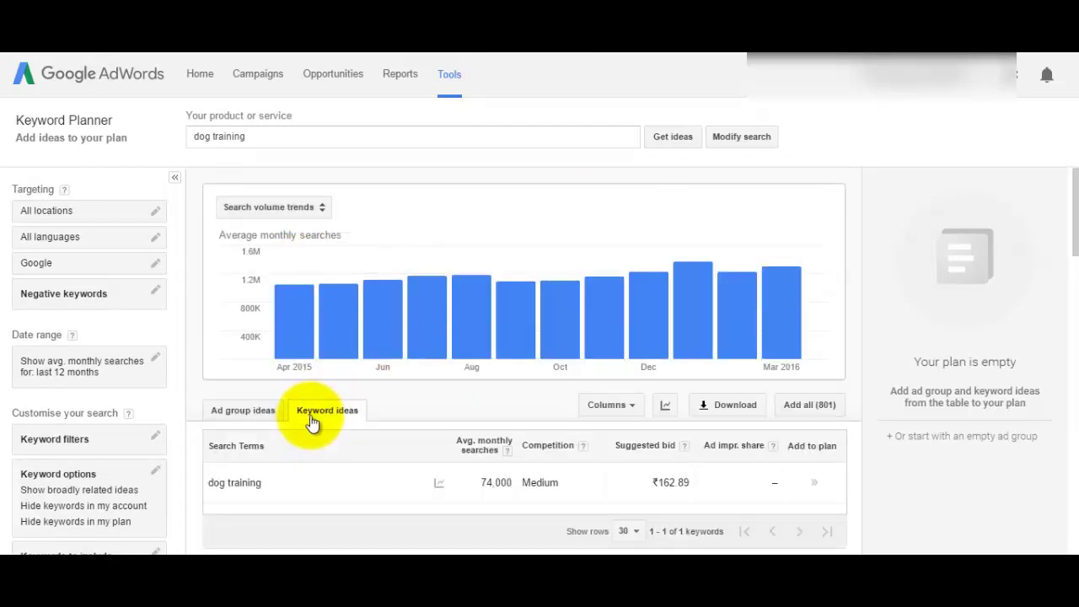
{"action": "left_click_drag", "start_coordinate": [1076, 221], "coordinate": [1076, 290]}
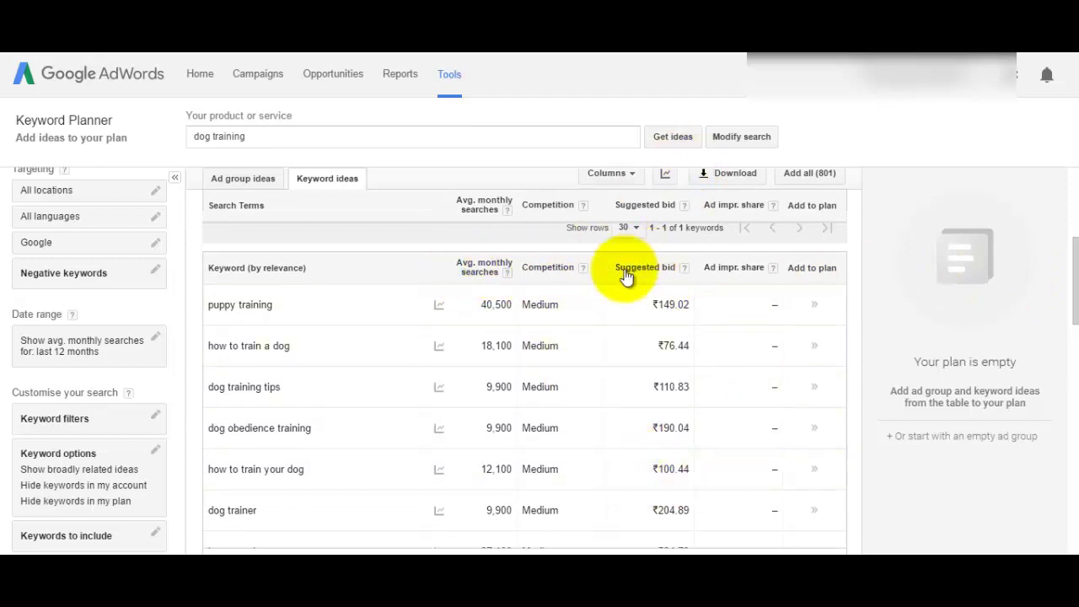
{"action": "left_click", "coordinate": [487, 274]}
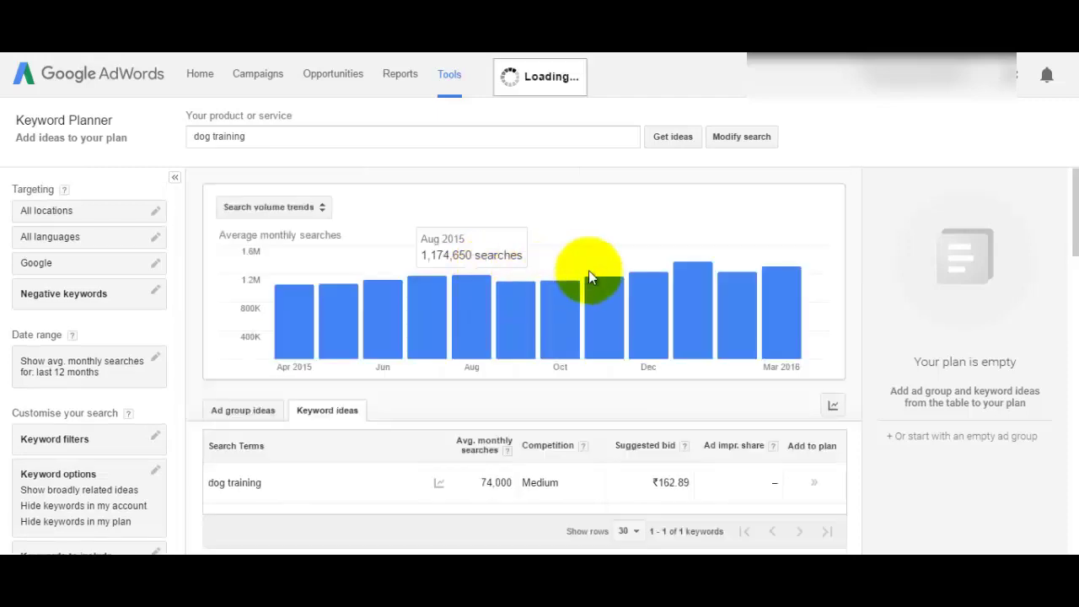
{"action": "left_click_drag", "start_coordinate": [1060, 228], "coordinate": [1064, 304]}
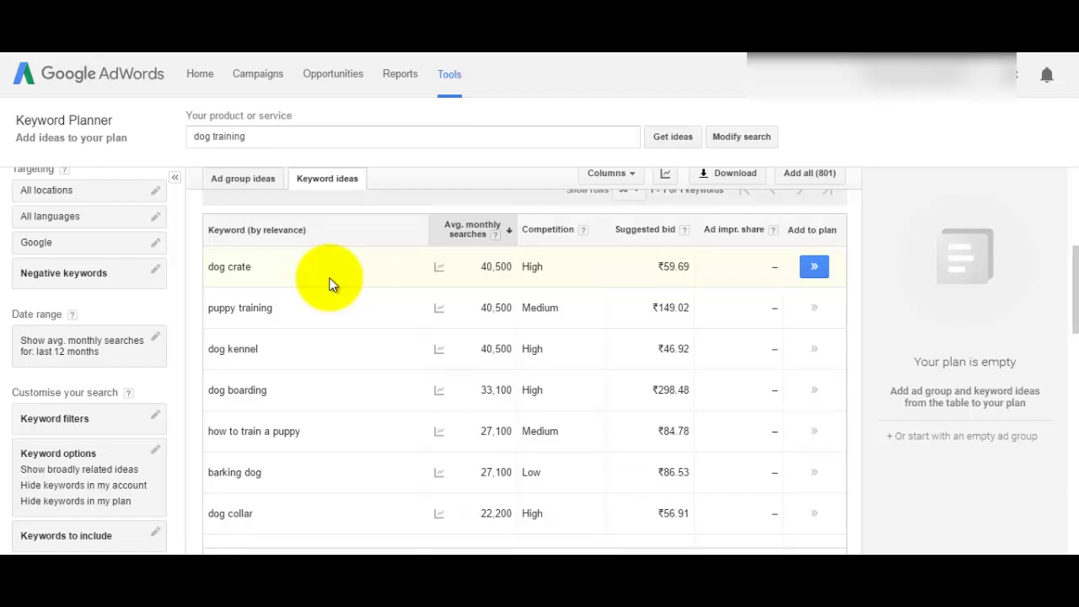
{"action": "left_click", "coordinate": [262, 137]}
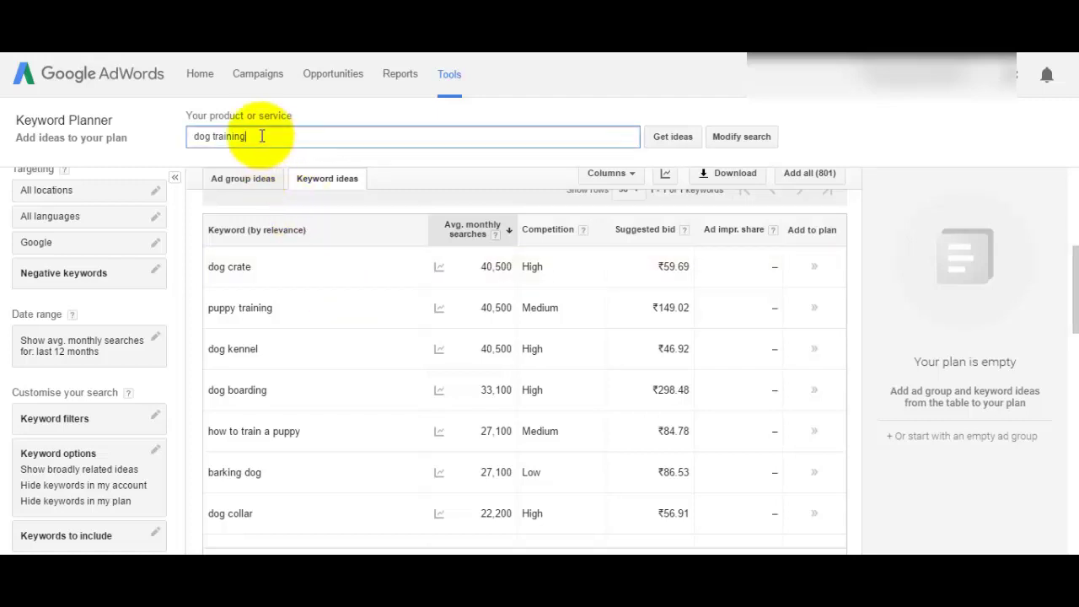
{"action": "left_click_drag", "start_coordinate": [245, 137], "coordinate": [193, 136]}
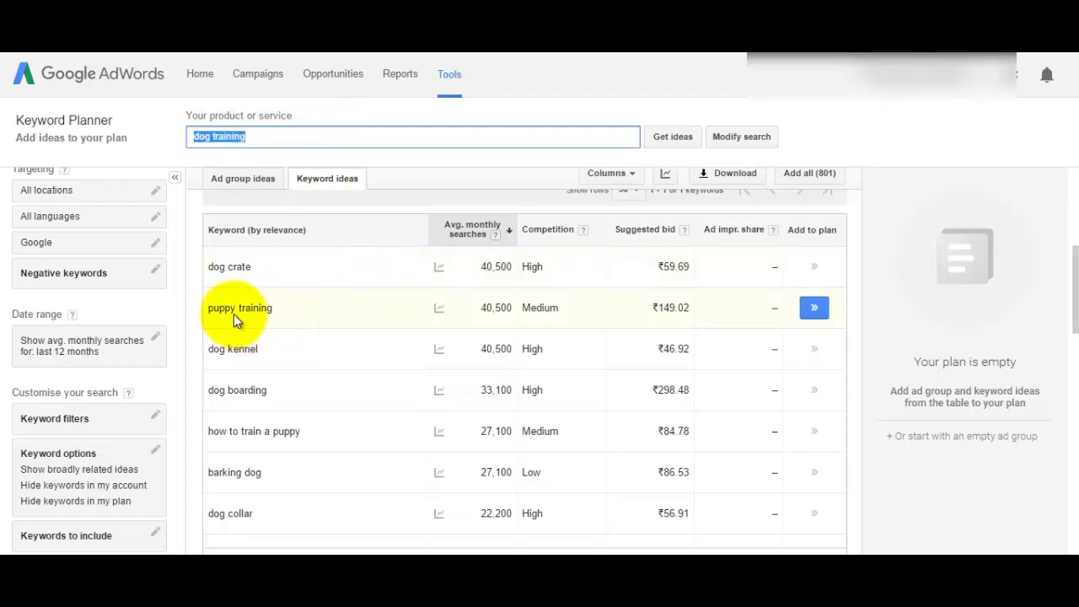
{"action": "mouse_move", "coordinate": [231, 309]}
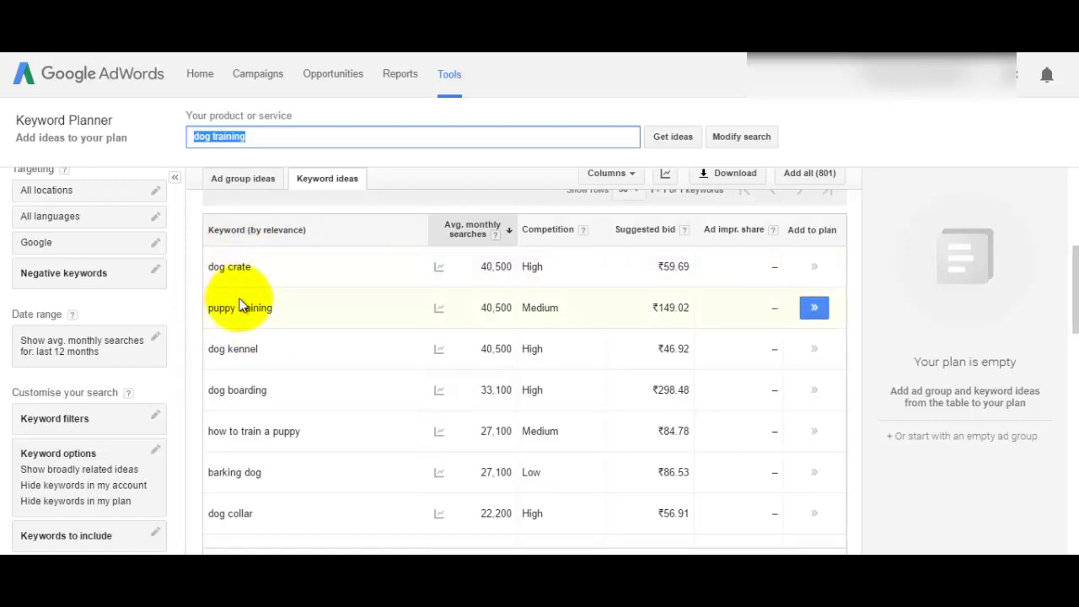
{"action": "mouse_move", "coordinate": [250, 437]}
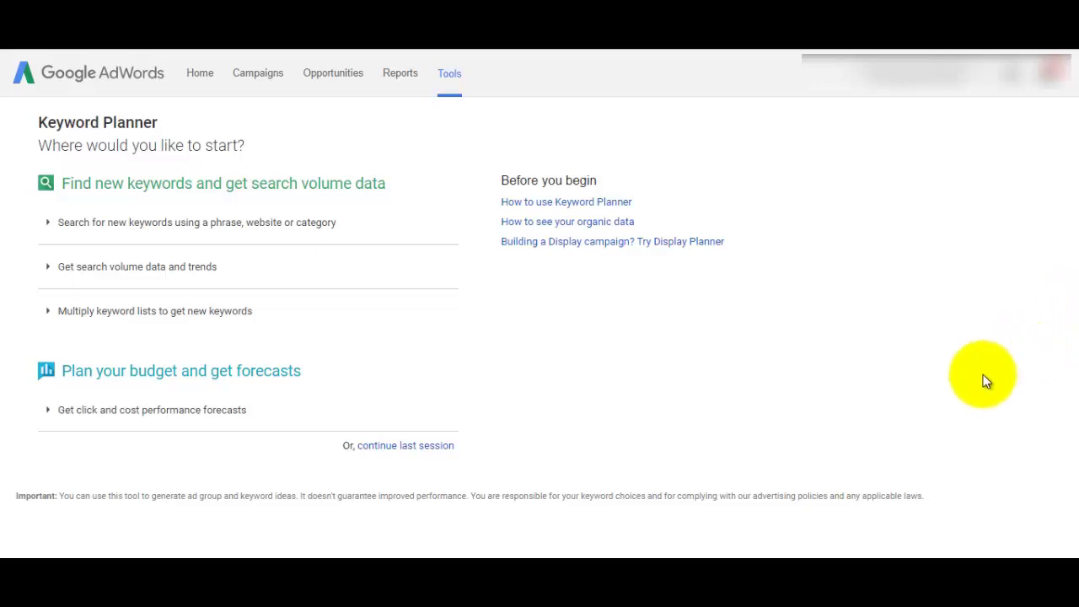
Start a new search for keywords by phrase, website or category with "jobs" as the product or service
{"action": "left_click", "coordinate": [284, 231]}
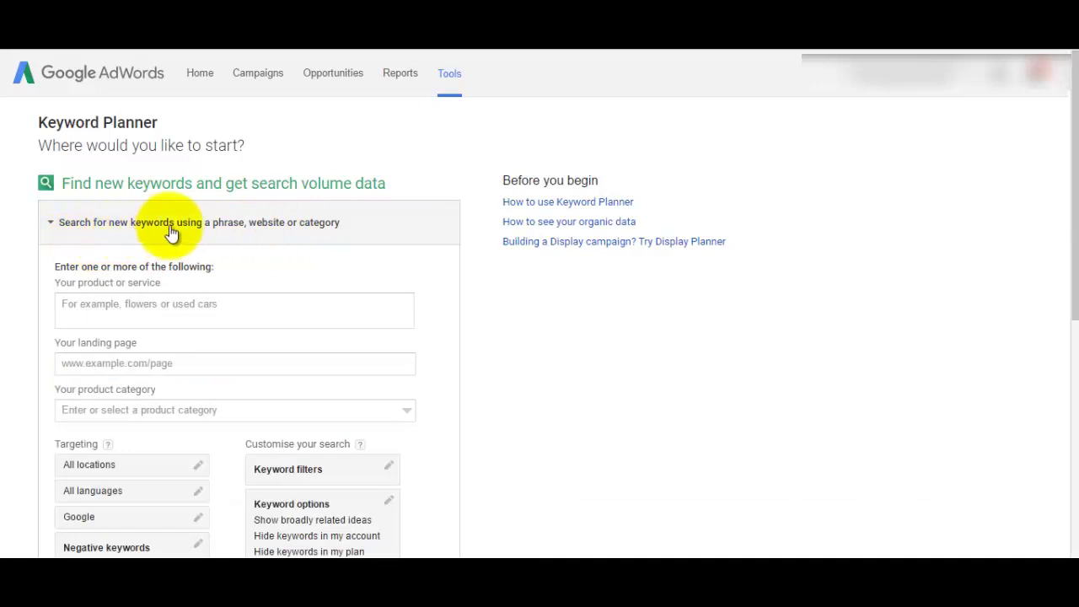
{"action": "left_click", "coordinate": [162, 306]}
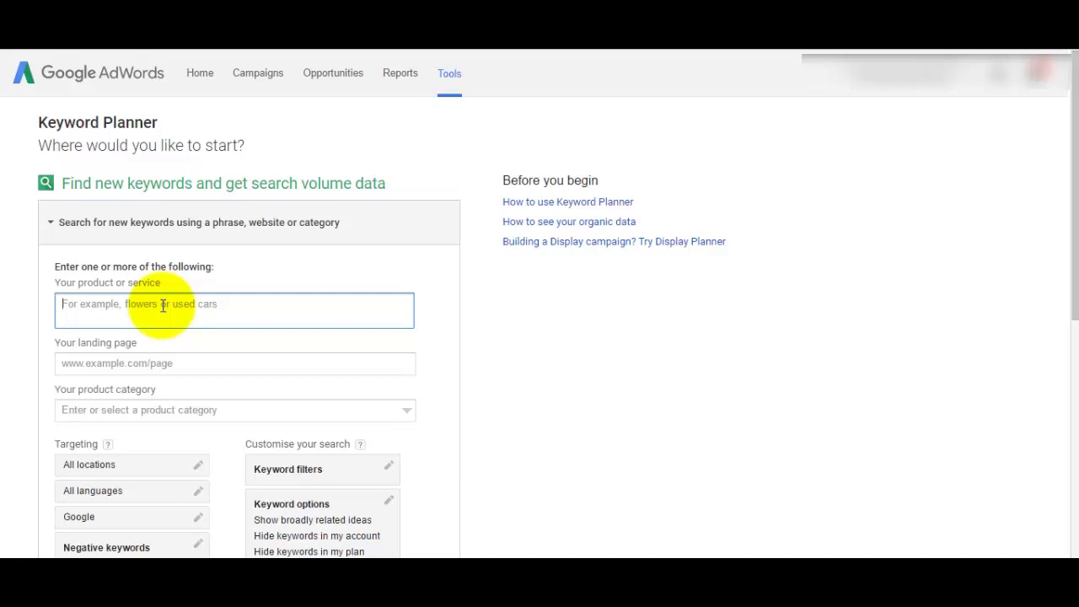
{"action": "type", "text": "jobs"}
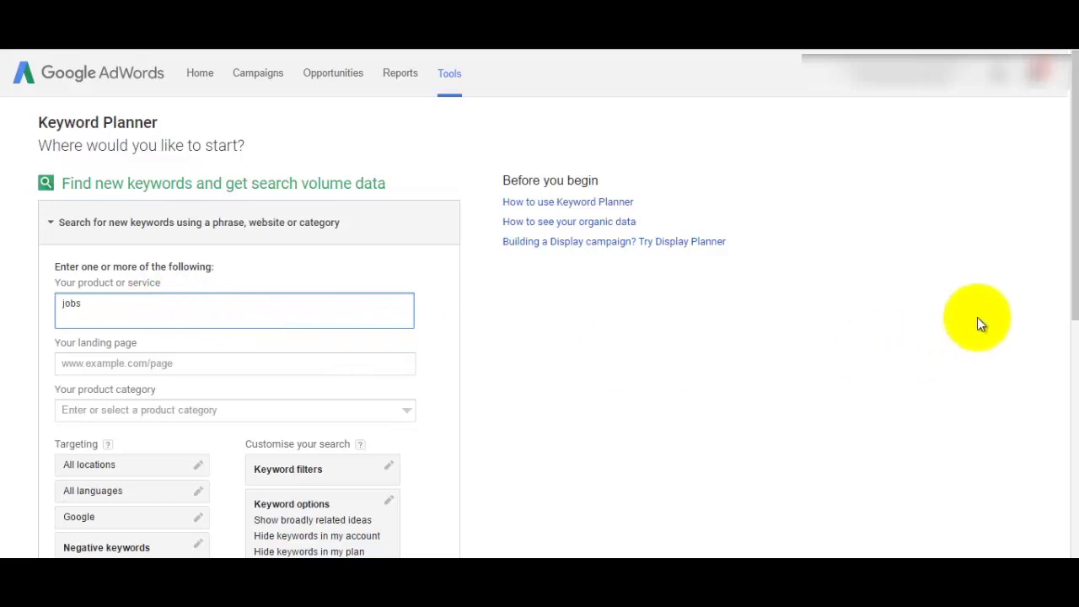
Set the targeted location to the country India and get the keyword ideas
{"action": "left_click_drag", "start_coordinate": [1074, 279], "coordinate": [1053, 393]}
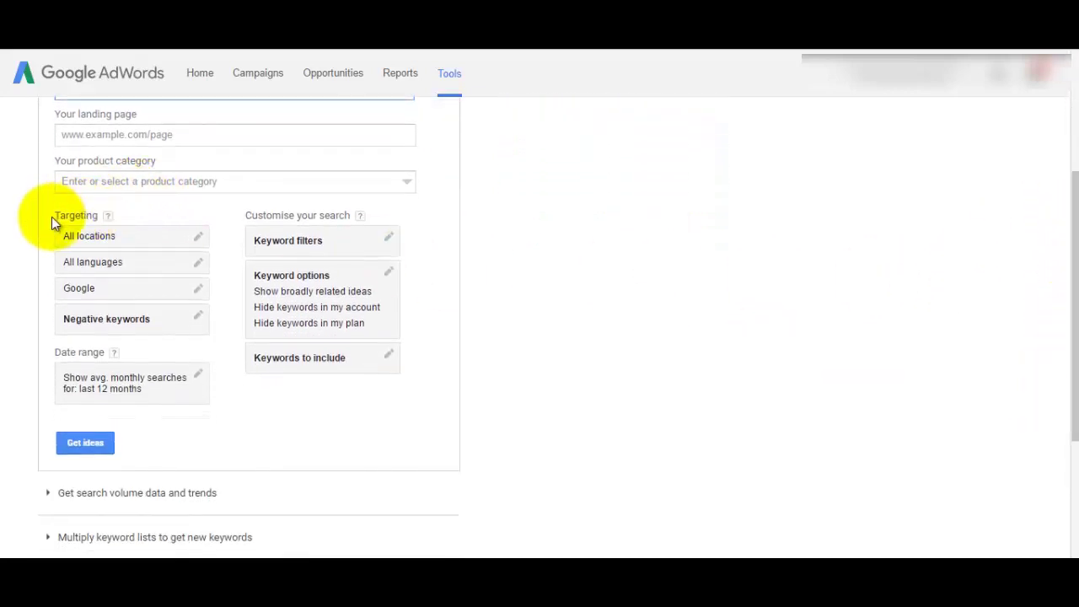
{"action": "left_click", "coordinate": [192, 237]}
{"action": "left_click", "coordinate": [138, 290]}
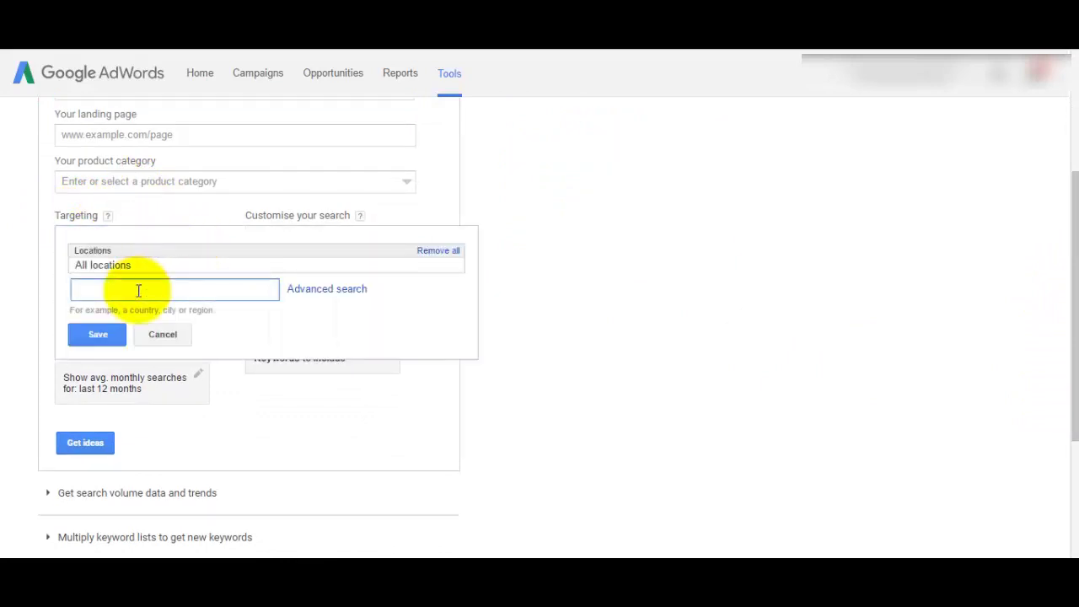
{"action": "type", "text": "india"}
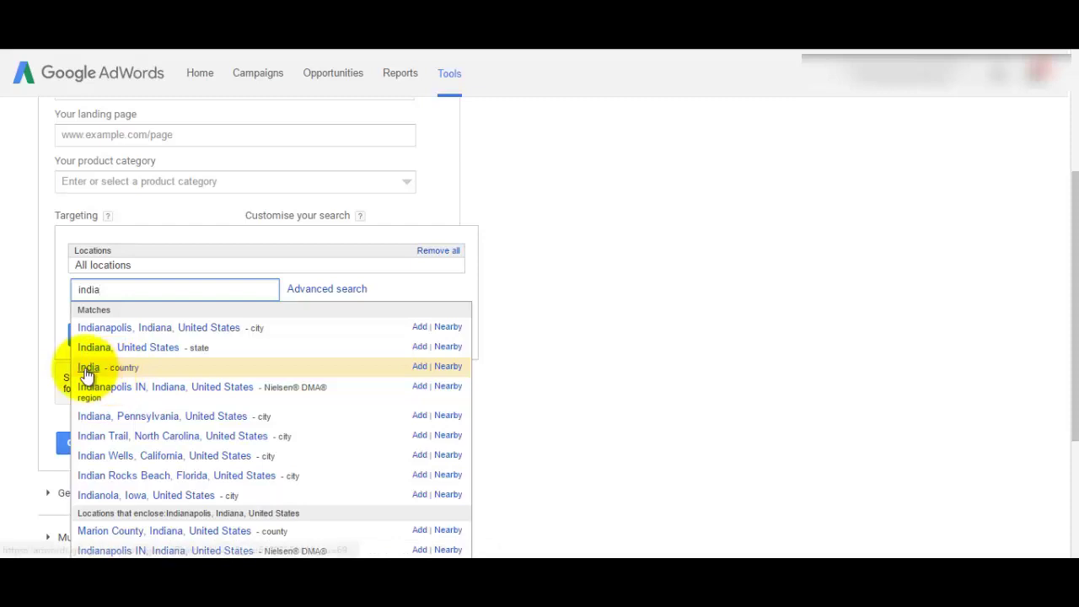
{"action": "left_click", "coordinate": [86, 373]}
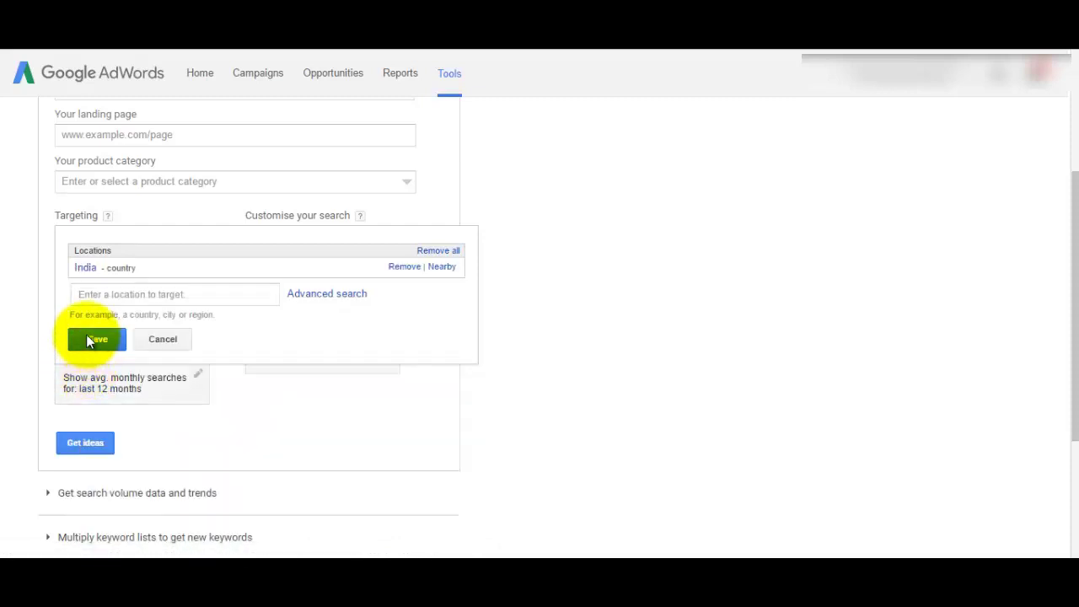
{"action": "left_click", "coordinate": [93, 338]}
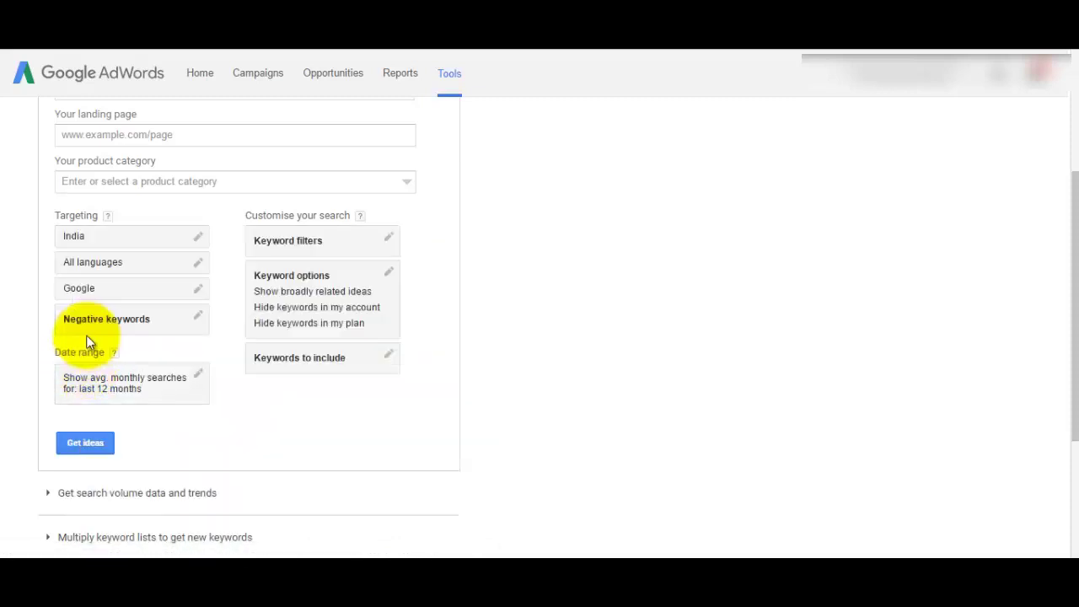
{"action": "left_click", "coordinate": [96, 427]}
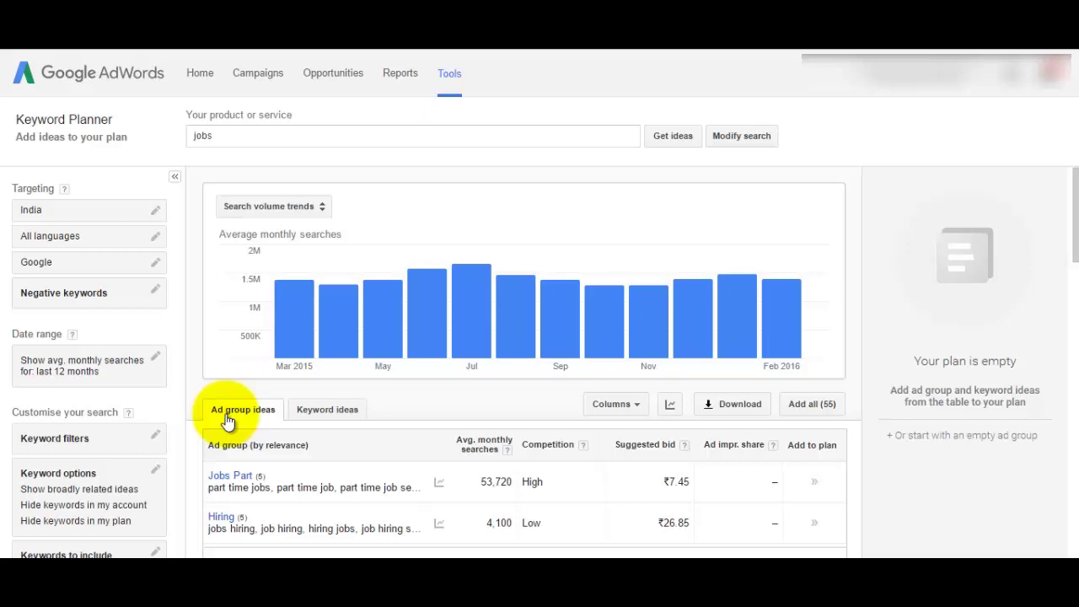
Show the individual keyword ideas for "jobs", sorted by average monthly searches from highest to lowest
{"action": "left_click", "coordinate": [314, 412]}
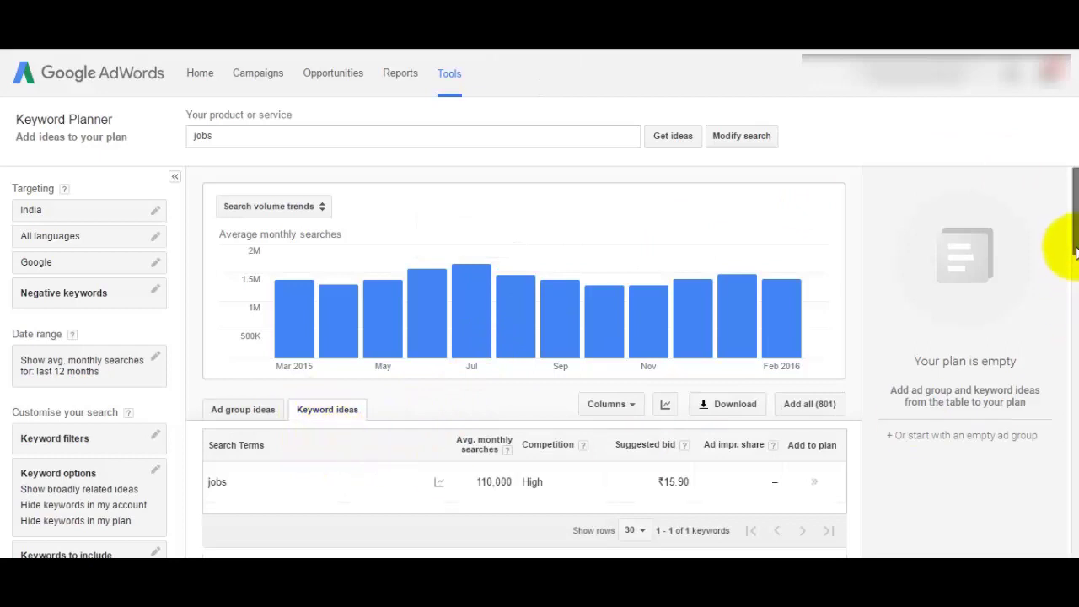
{"action": "left_click_drag", "start_coordinate": [1075, 257], "coordinate": [1075, 324]}
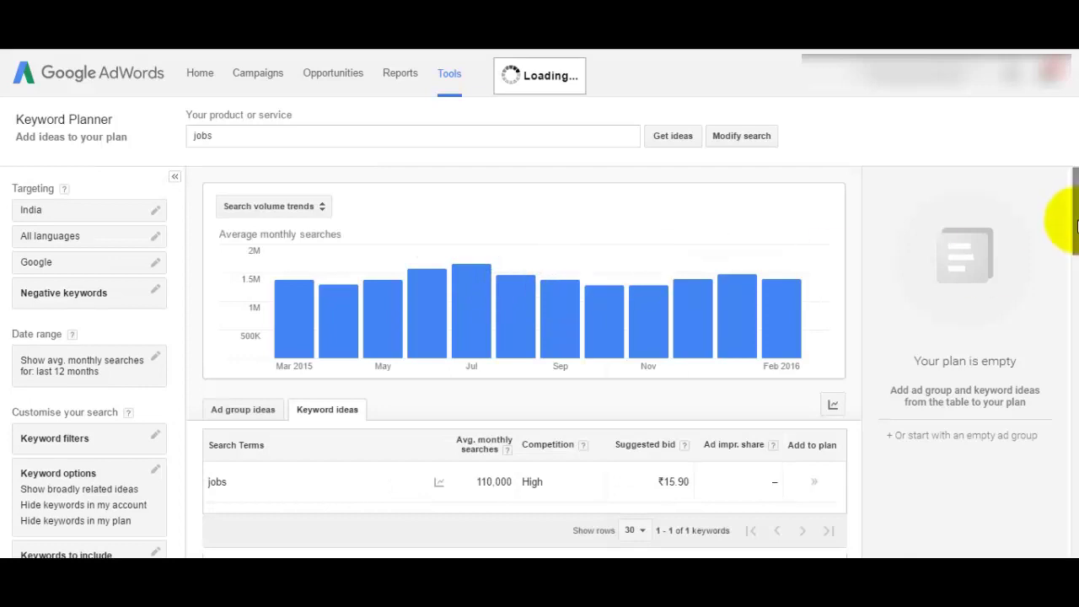
{"action": "left_click_drag", "start_coordinate": [1075, 211], "coordinate": [1075, 299]}
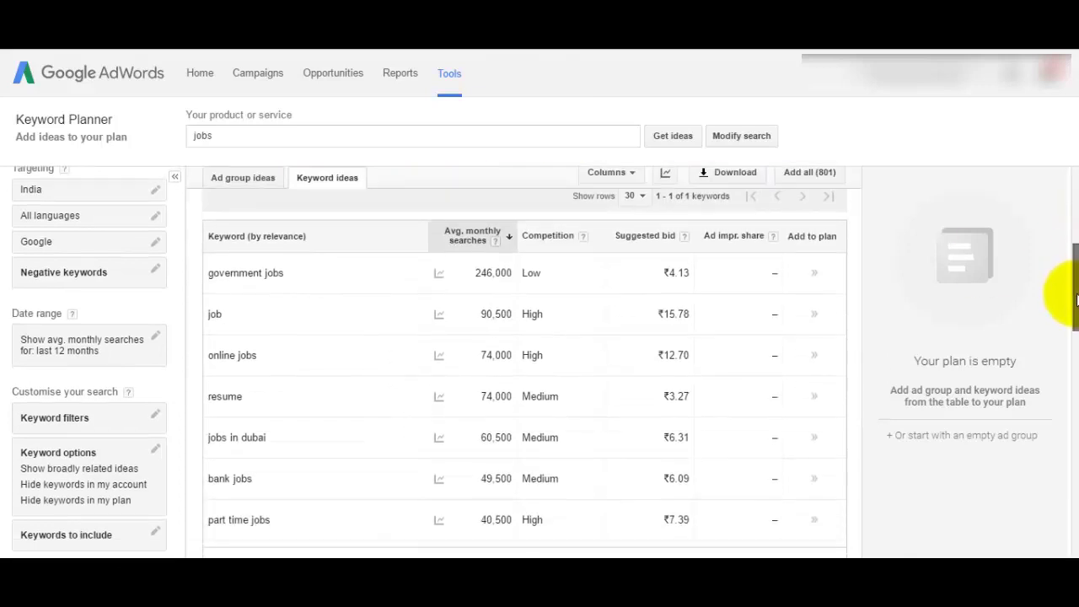